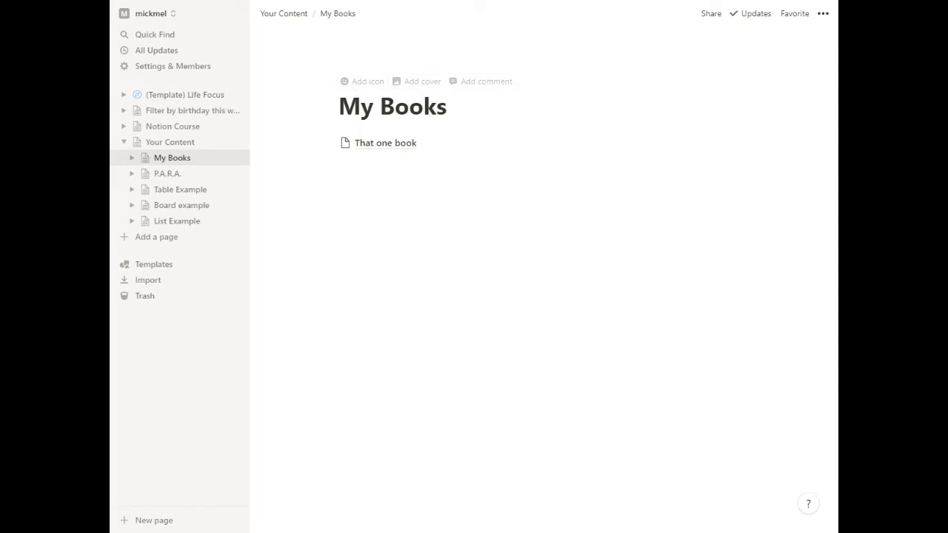
Step: Replace the My Books karate-uniform icon with the face with tears of joy emoji
click(362, 83)
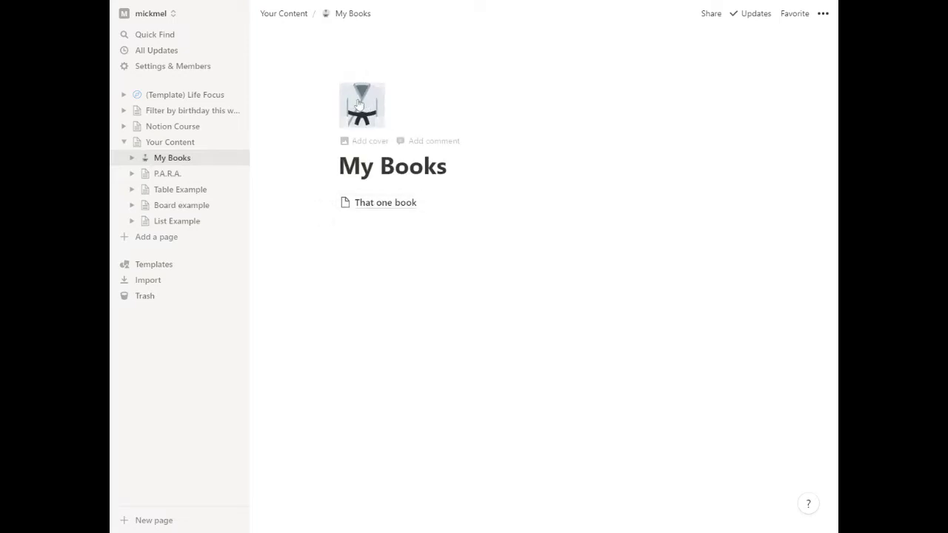
click(370, 98)
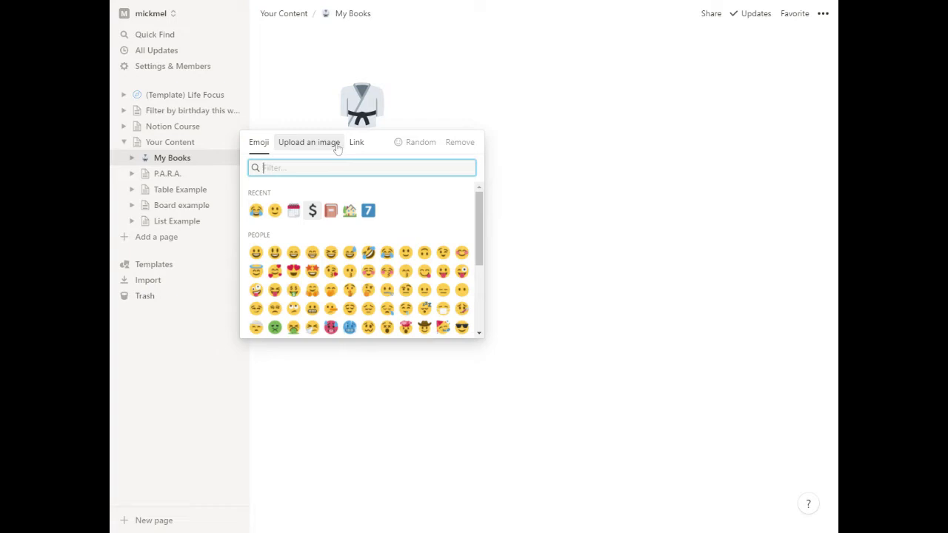
click(256, 211)
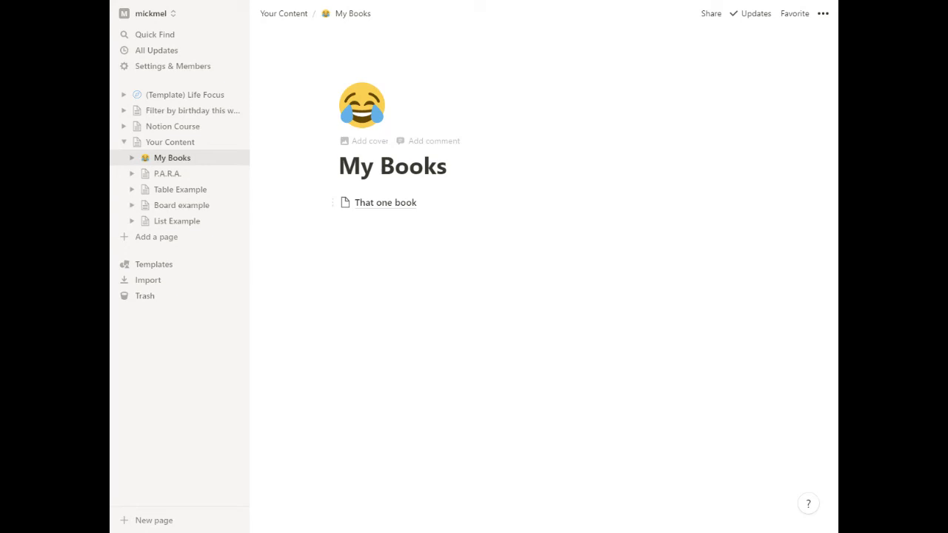
Step: Add a painting cover to My Books, shift it upward and save the new position
click(366, 143)
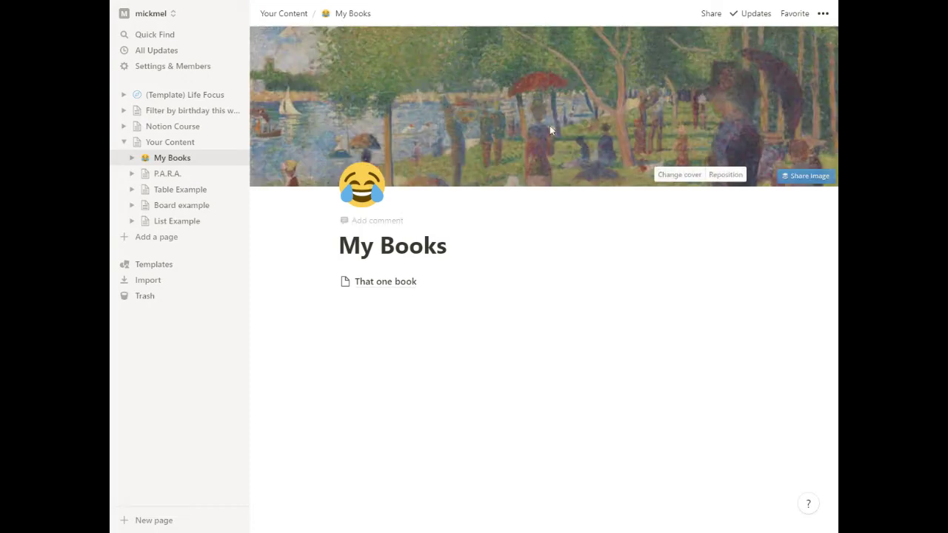
click(722, 176)
drag(662, 159, 606, 64)
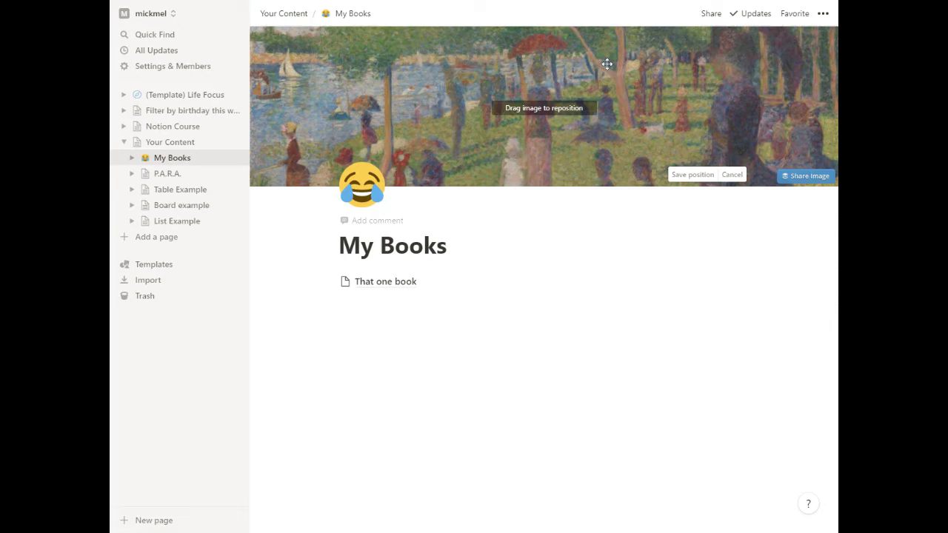
click(693, 175)
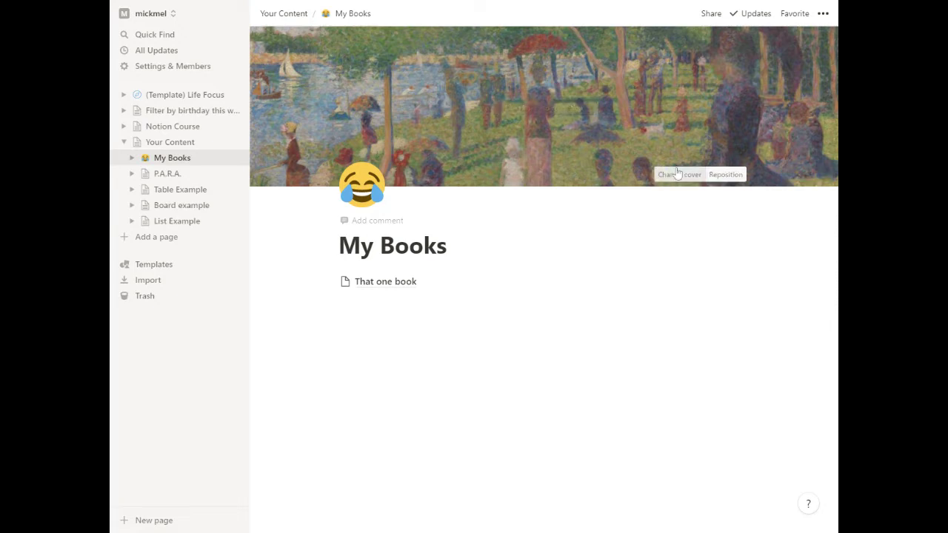
Step: Change the cover by picking the Unsplash sunset photo of the red suspension bridge
click(676, 173)
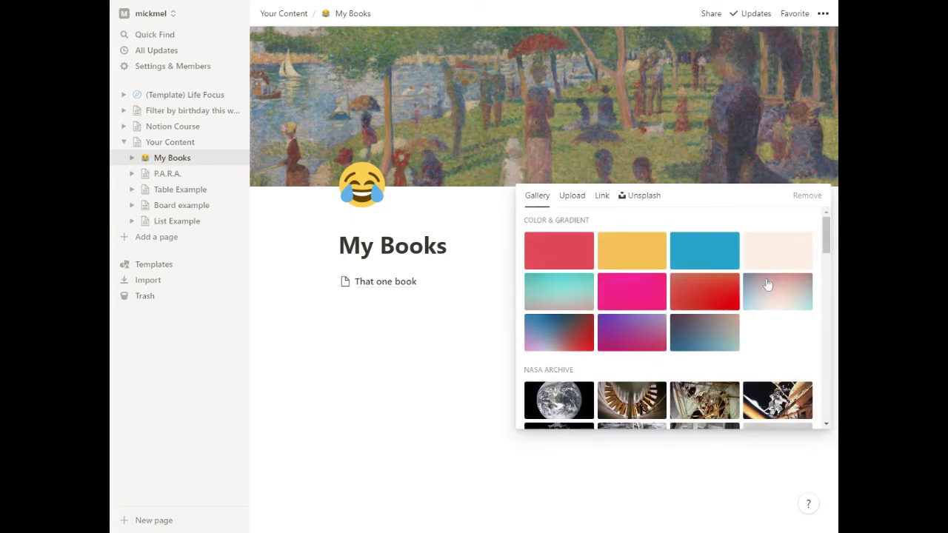
scroll(663, 318, down, 3)
scroll(650, 339, up, 3)
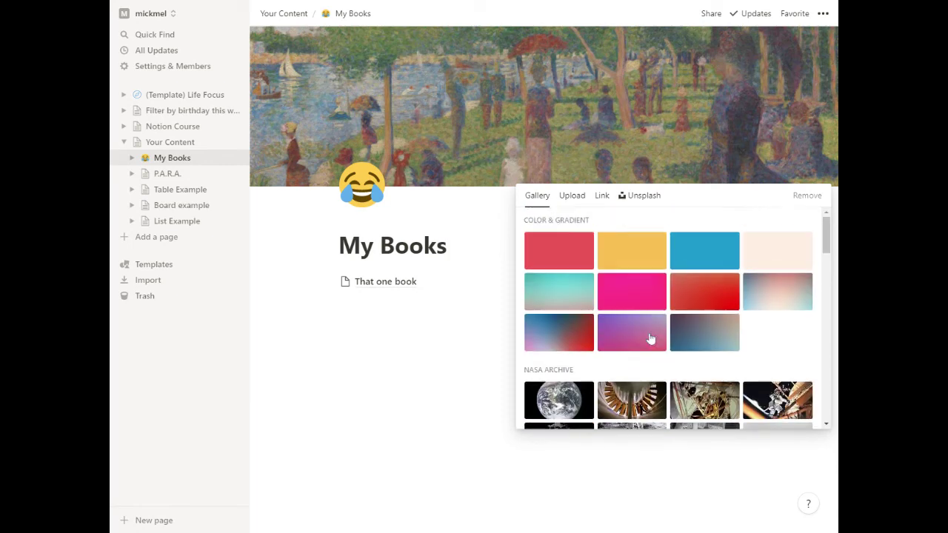
click(572, 195)
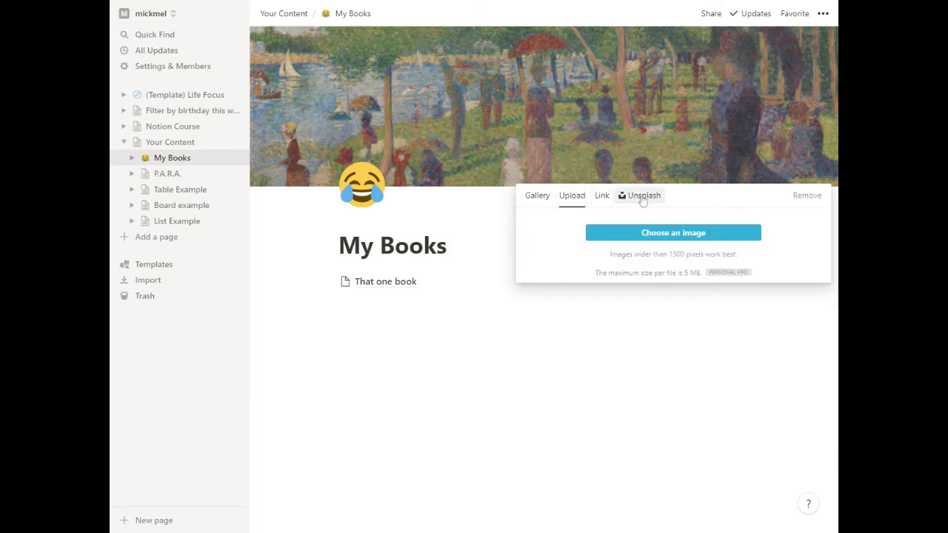
click(643, 201)
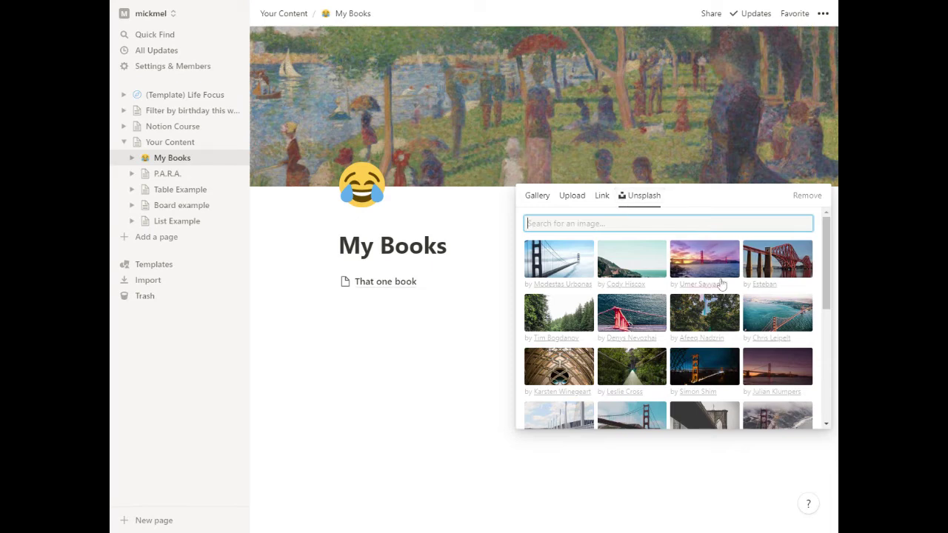
click(706, 264)
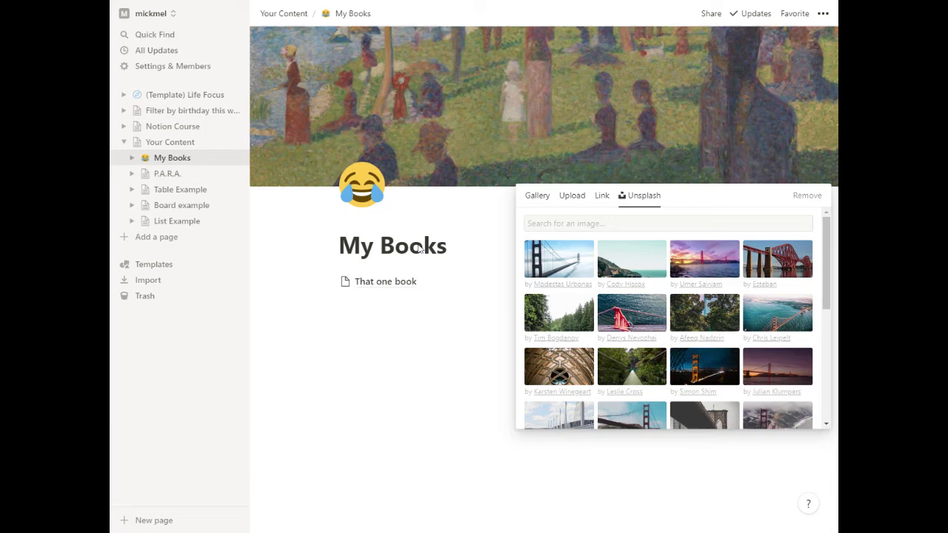
Step: Drag the bridge cover down so its towers and sunset sky show, and save it
click(422, 385)
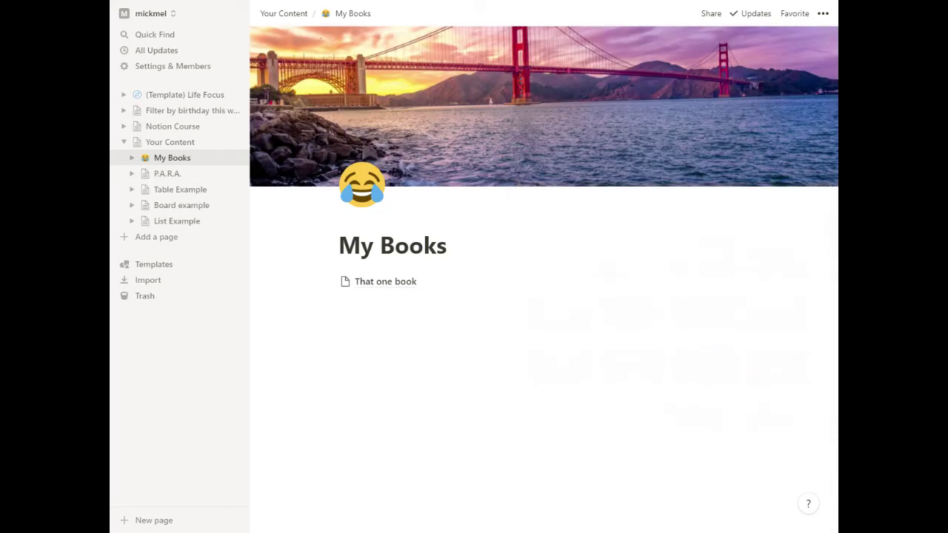
click(725, 175)
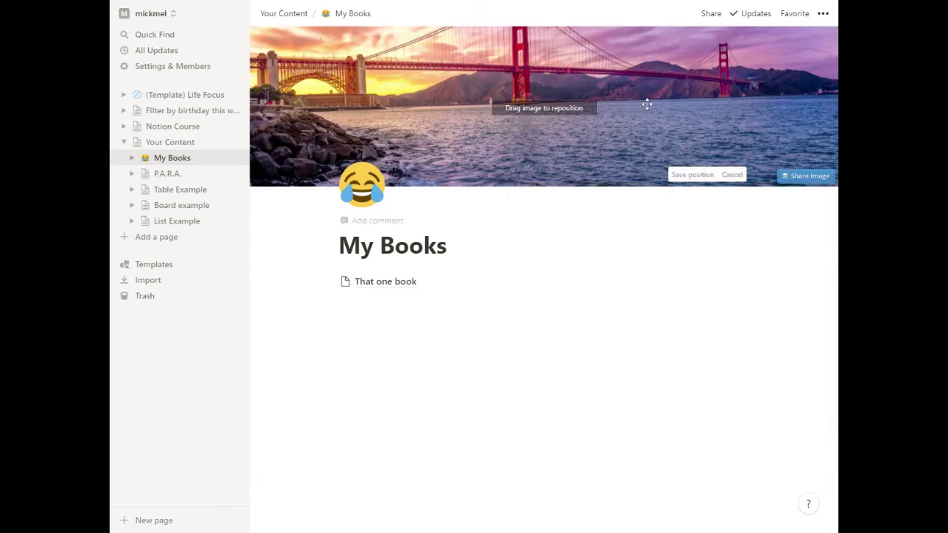
drag(648, 99, 657, 180)
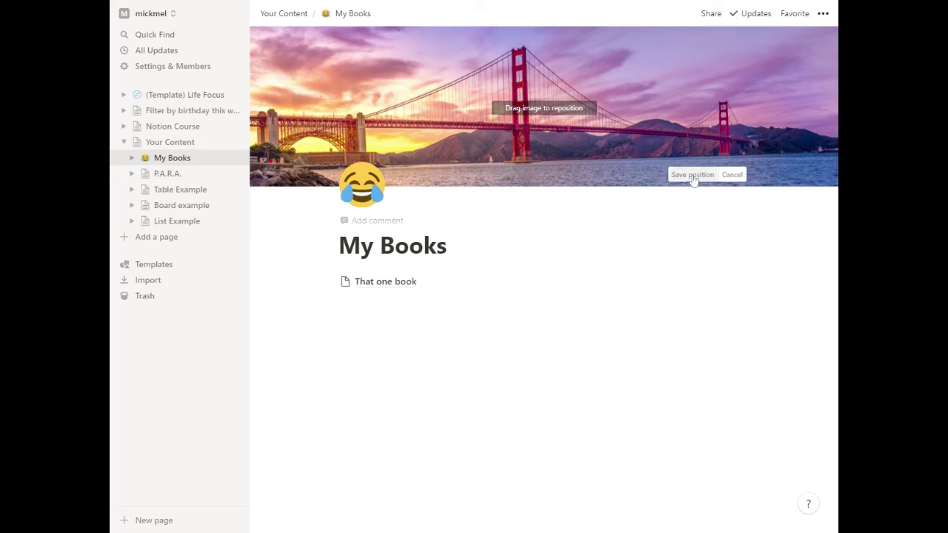
click(693, 175)
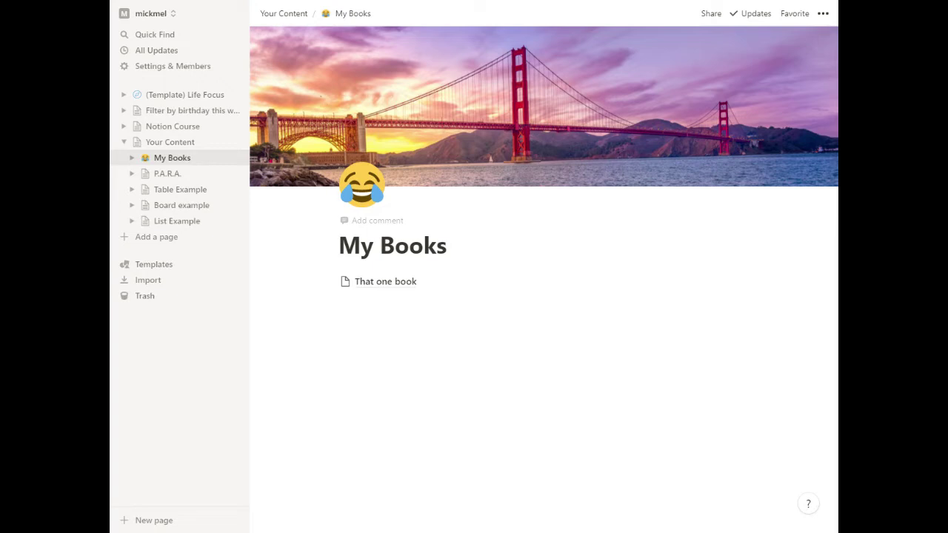
Step: Remove the bridge cover image from the My Books page
mouse_move(545, 111)
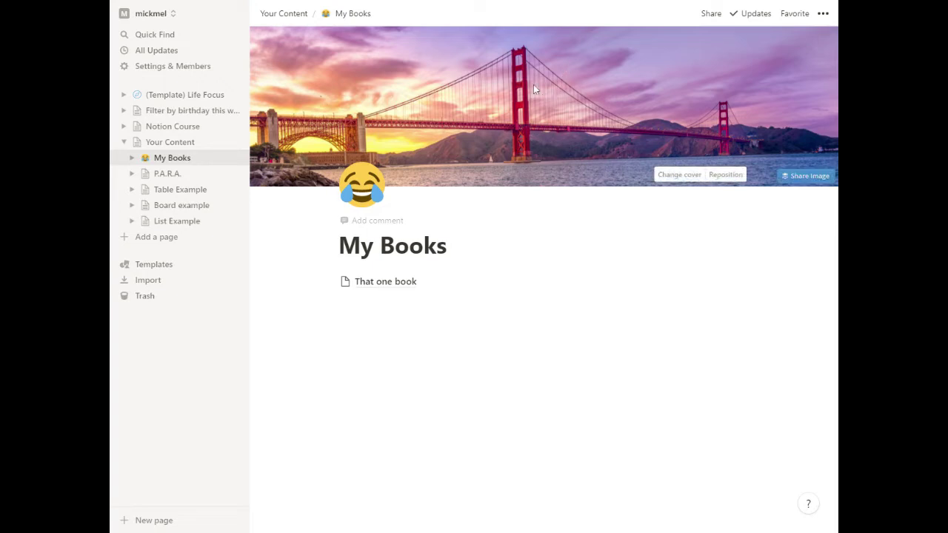
click(678, 178)
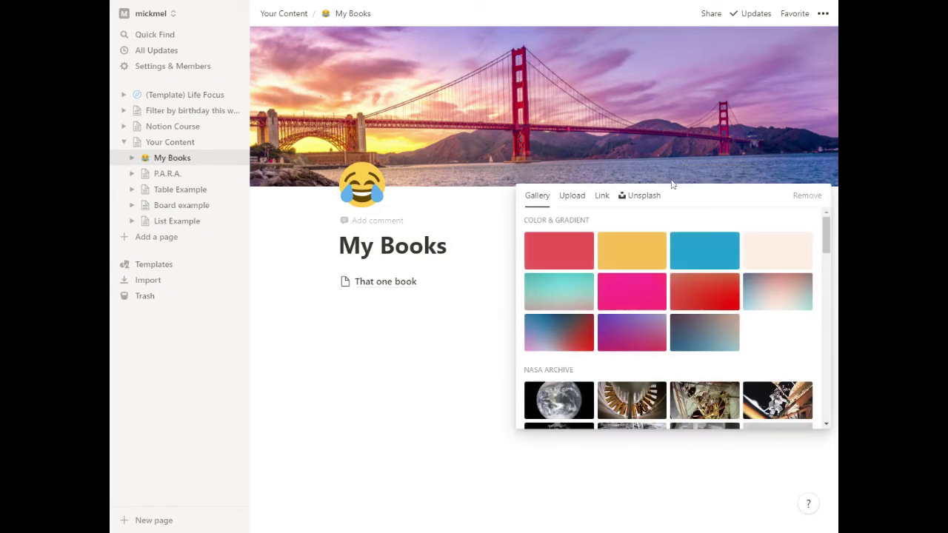
click(806, 197)
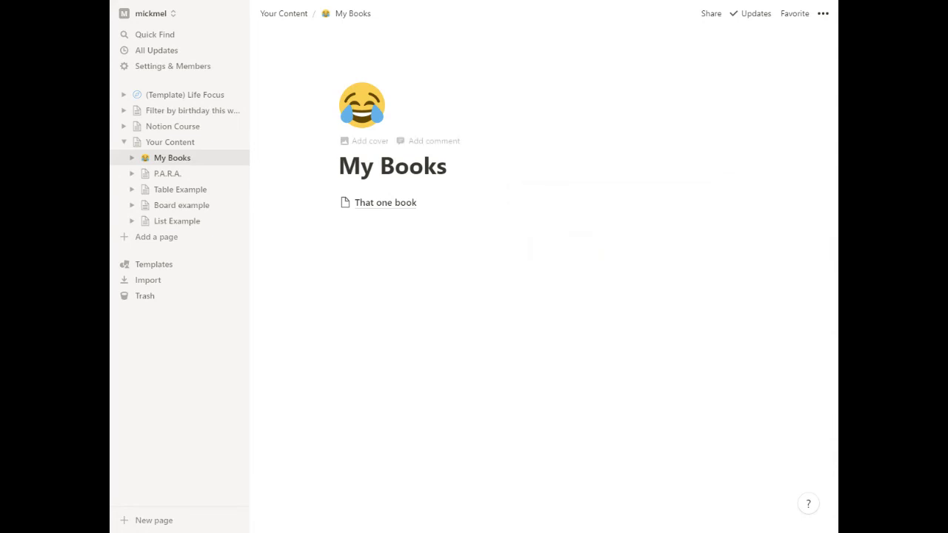
Step: Remove the My Books emoji icon, then visit That one book and come back
click(368, 104)
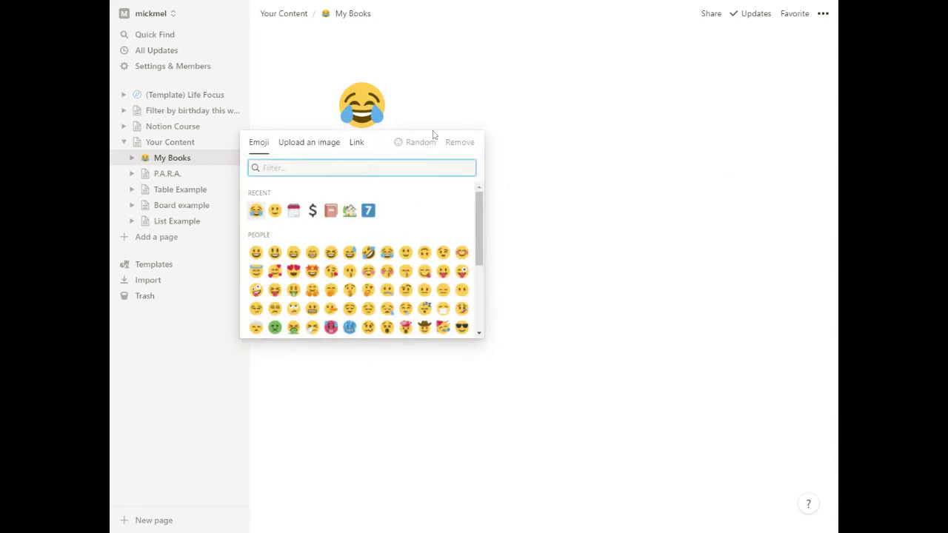
click(461, 143)
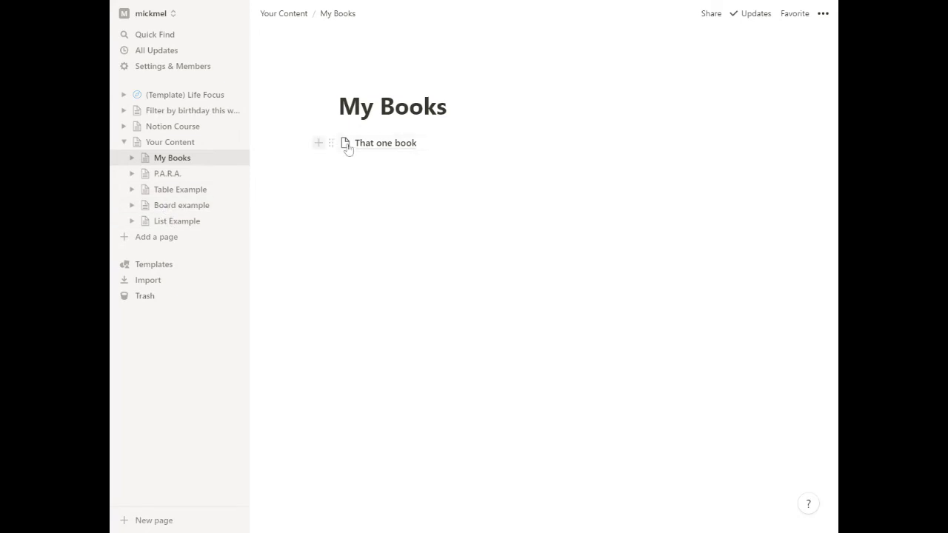
click(397, 144)
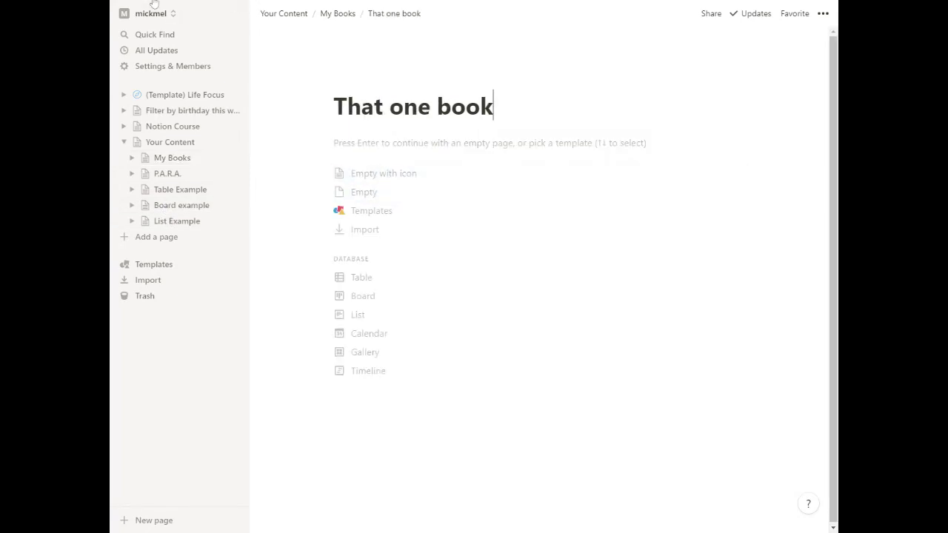
click(337, 13)
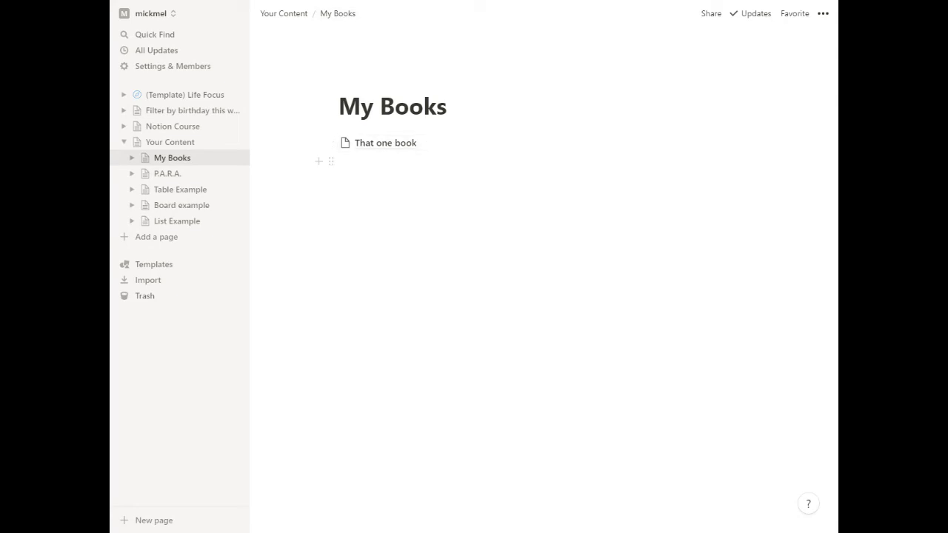
Step: Insert a new sub-page below That one book with the /page command
click(348, 162)
text(/pag)
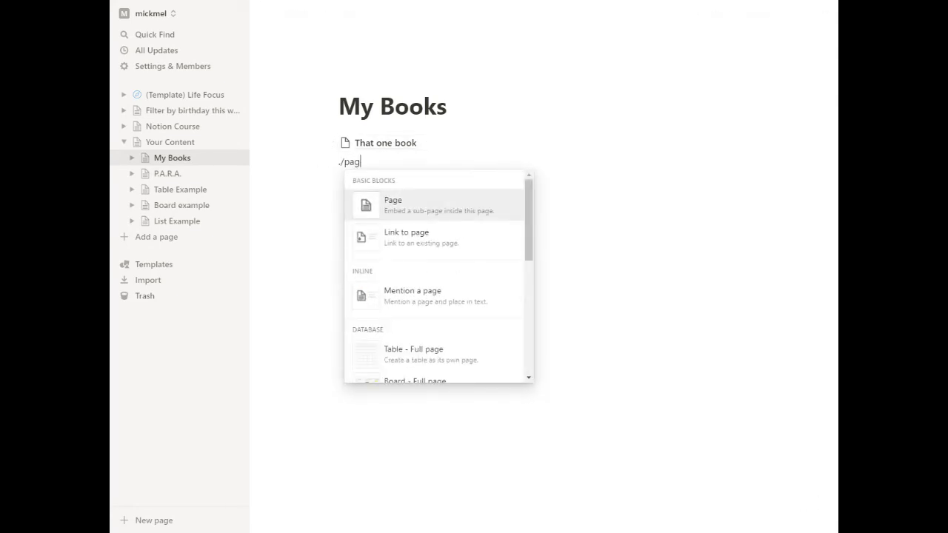
key(BackSpace)
key(BackSpace)
key(BackSpace)
key(Escape)
text(page)
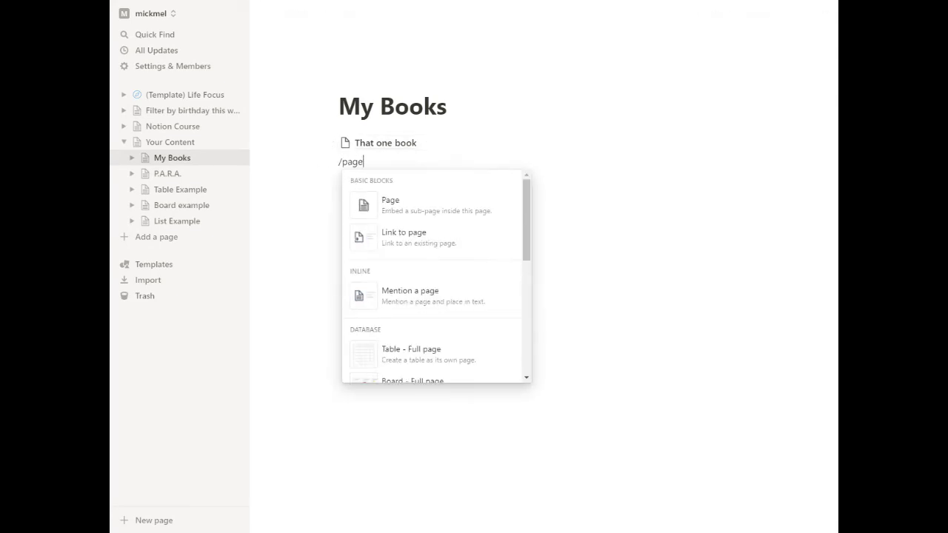
key(Return)
Step: Title it 'The other book 2', add 'This is about that other book 2', and return
text(The other p)
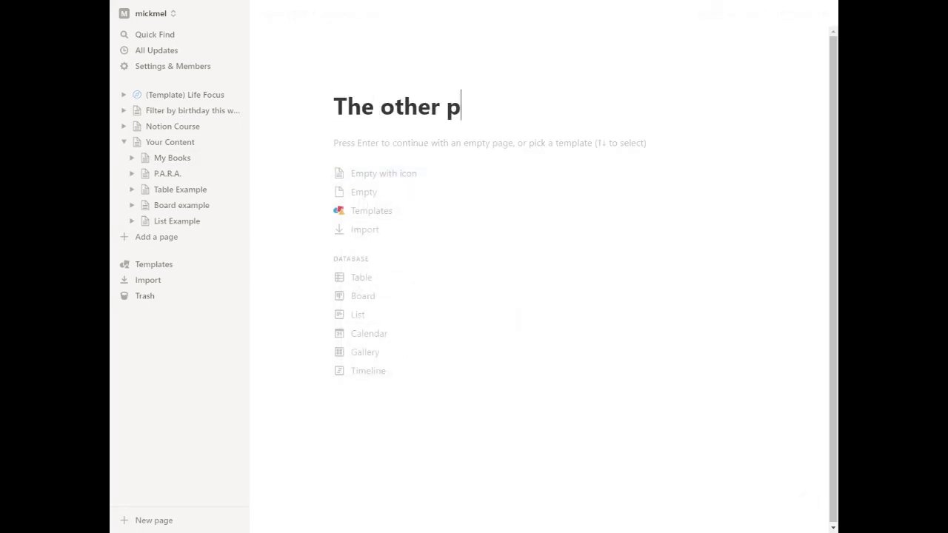
key(BackSpace)
text(book 2)
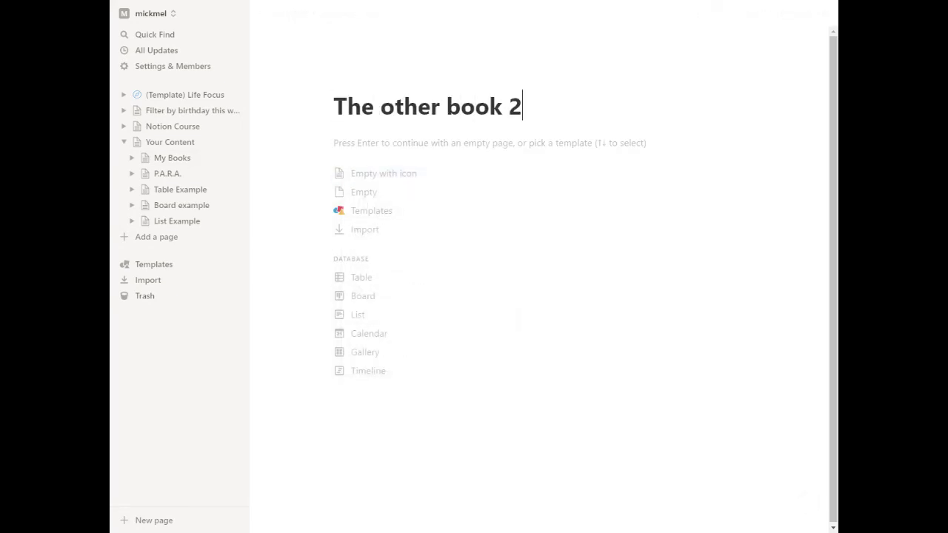
key(Return)
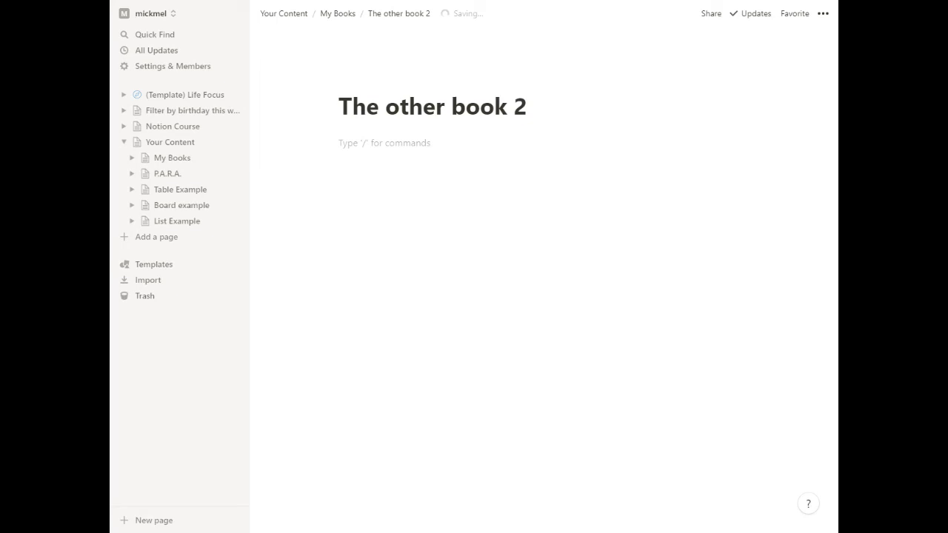
text(This is a)
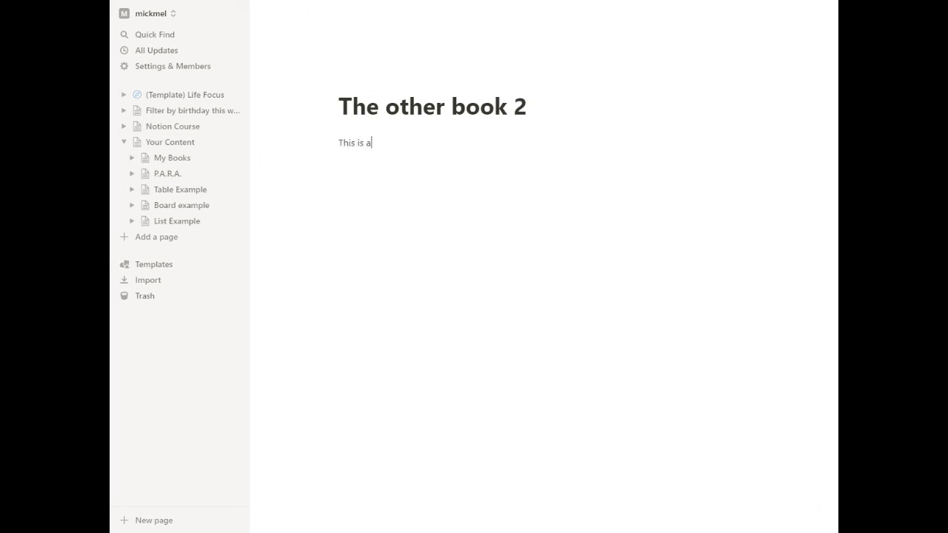
text(bout that other book 2)
key(Return)
click(340, 15)
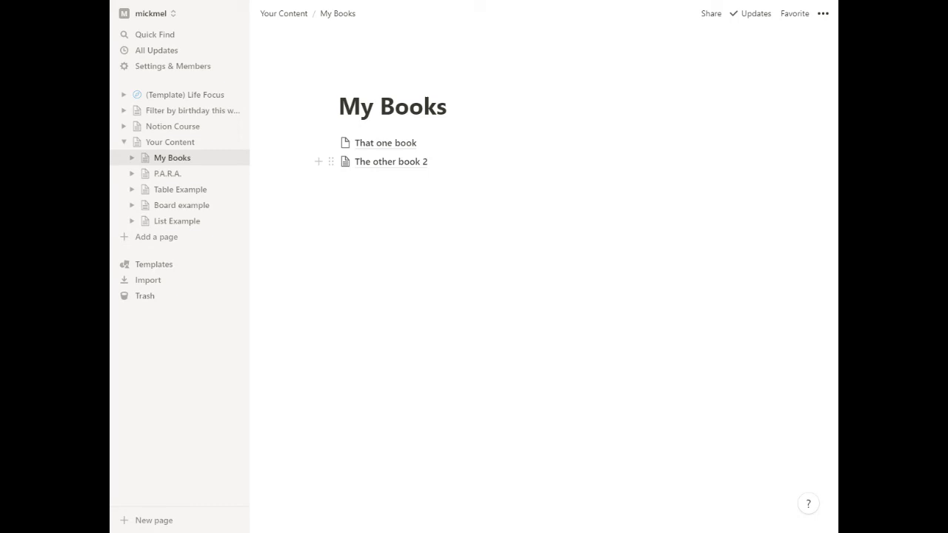
click(392, 144)
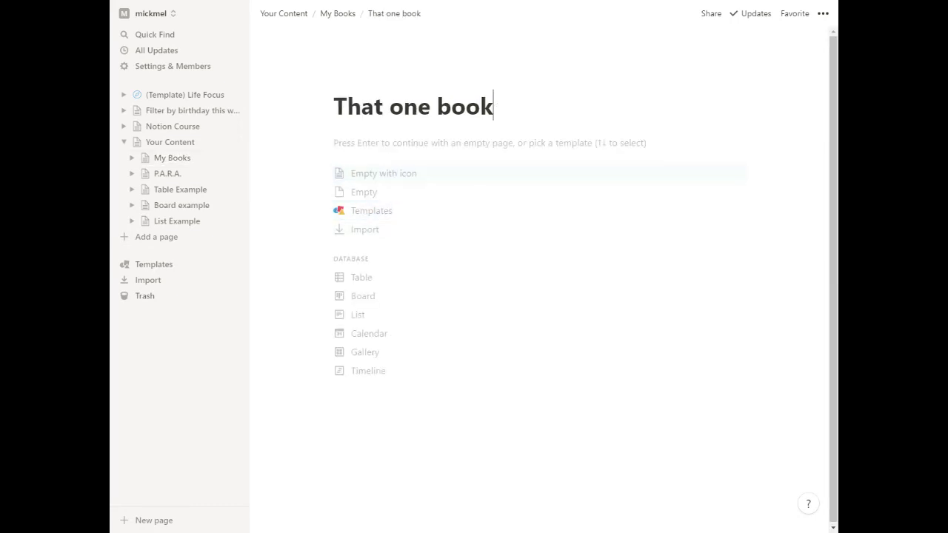
key(Return)
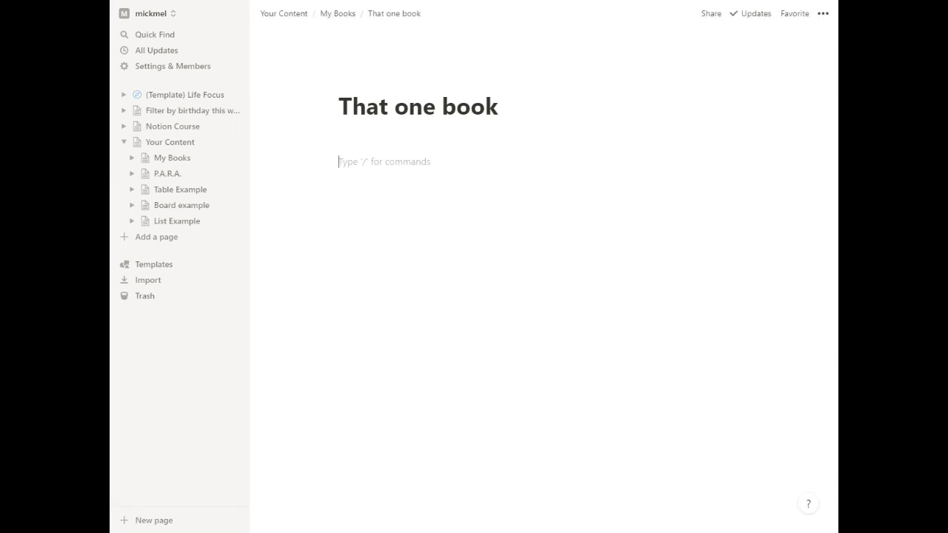
click(351, 15)
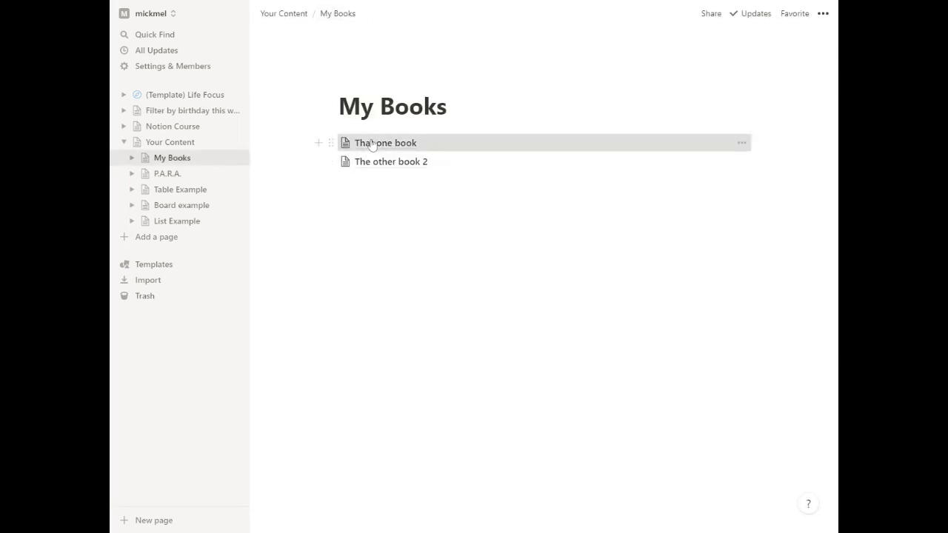
click(363, 143)
key(BackSpace)
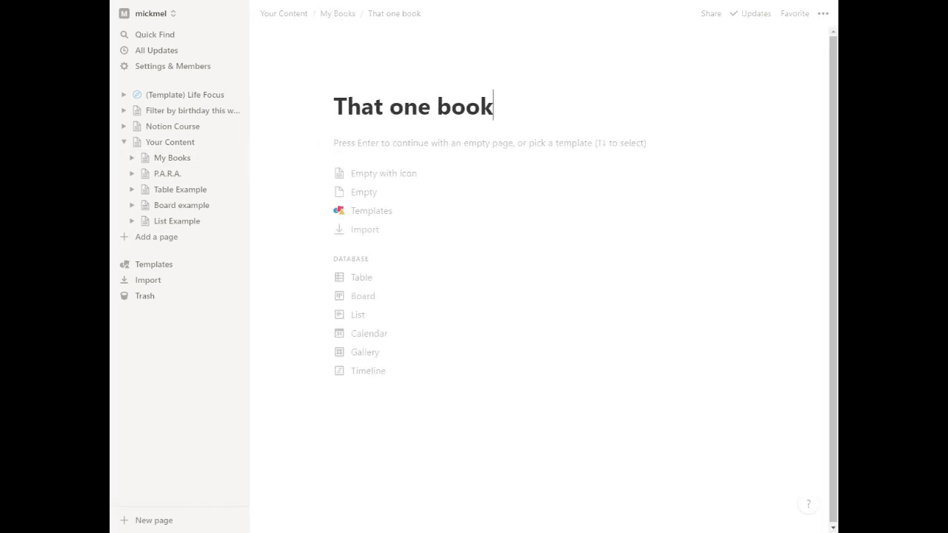
click(331, 13)
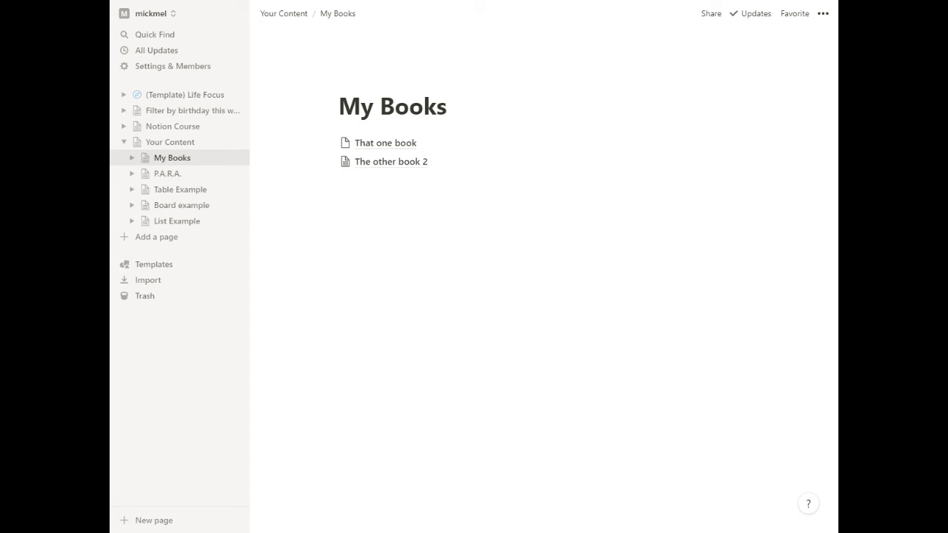
Step: Give That one book a random music-note icon and return to My Books
click(378, 143)
click(359, 83)
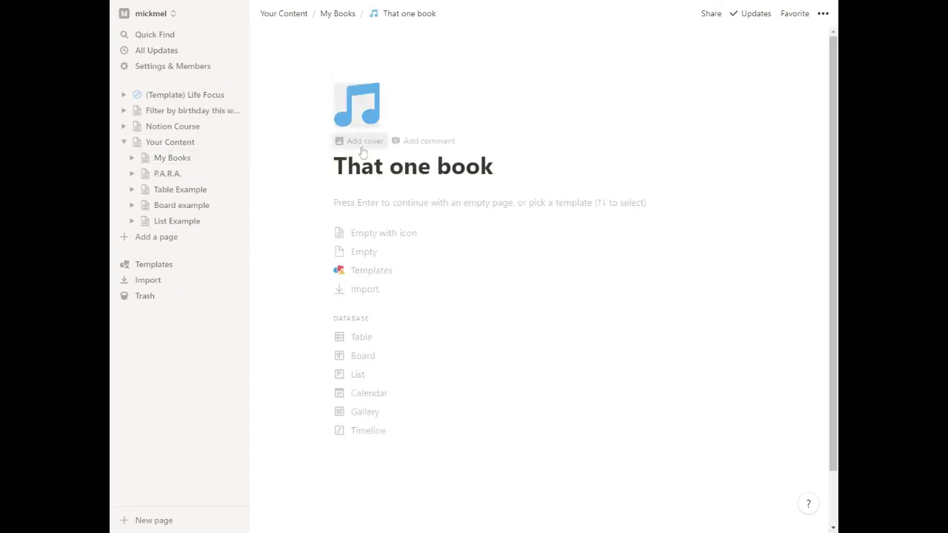
click(339, 15)
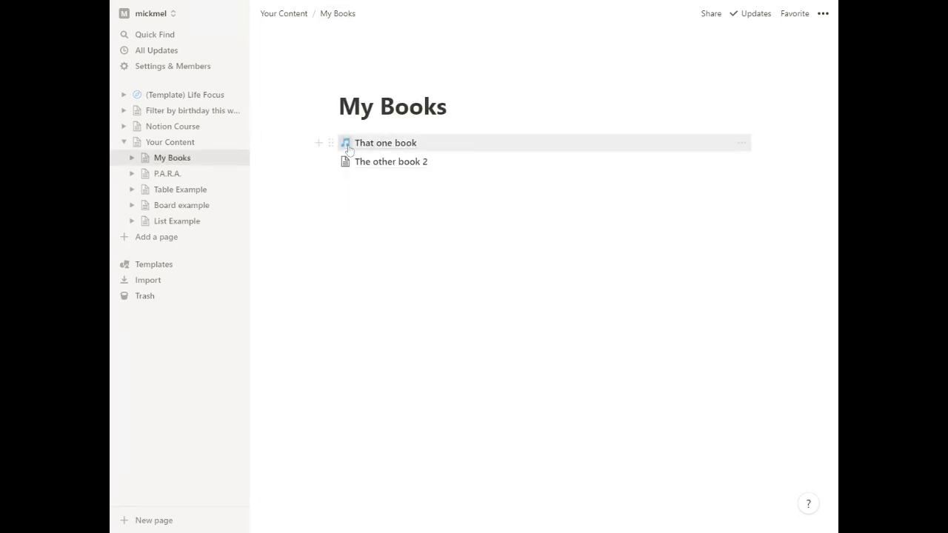